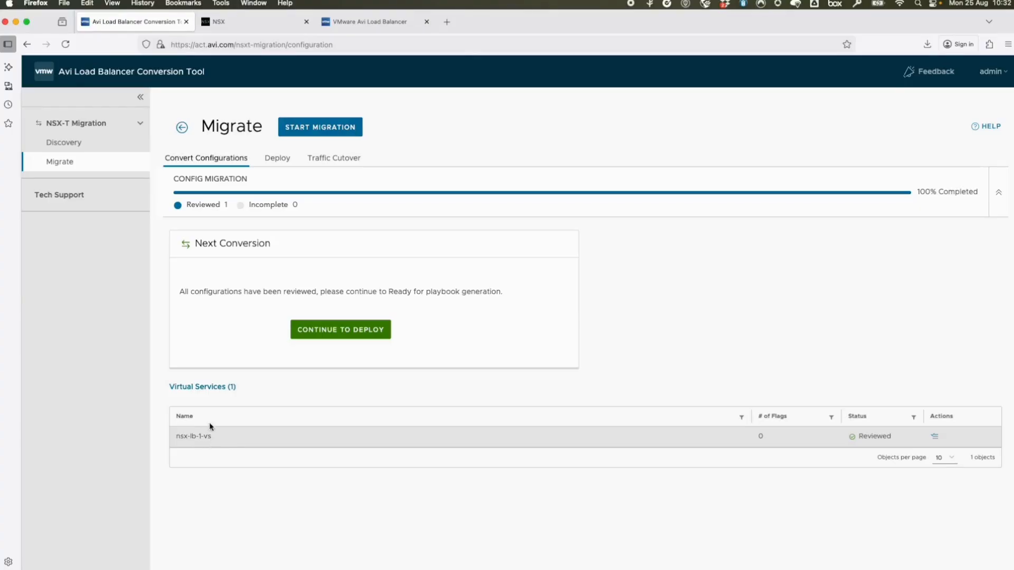
Review nsx-lb-1-vs in NSX, then compare its pool's NSX-T and Avi configurations in the conversion tool and close the review.
click(242, 22)
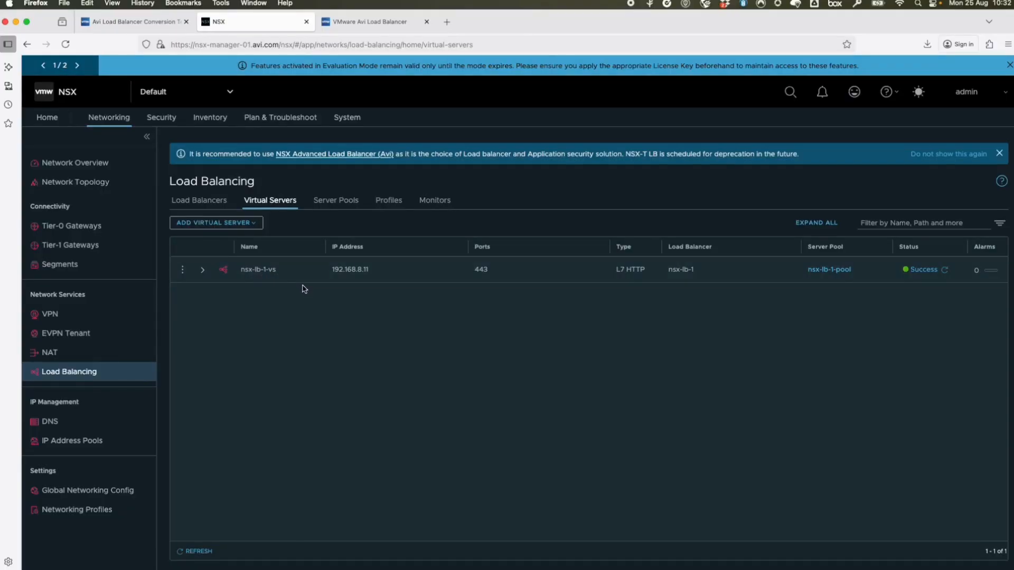
click(142, 22)
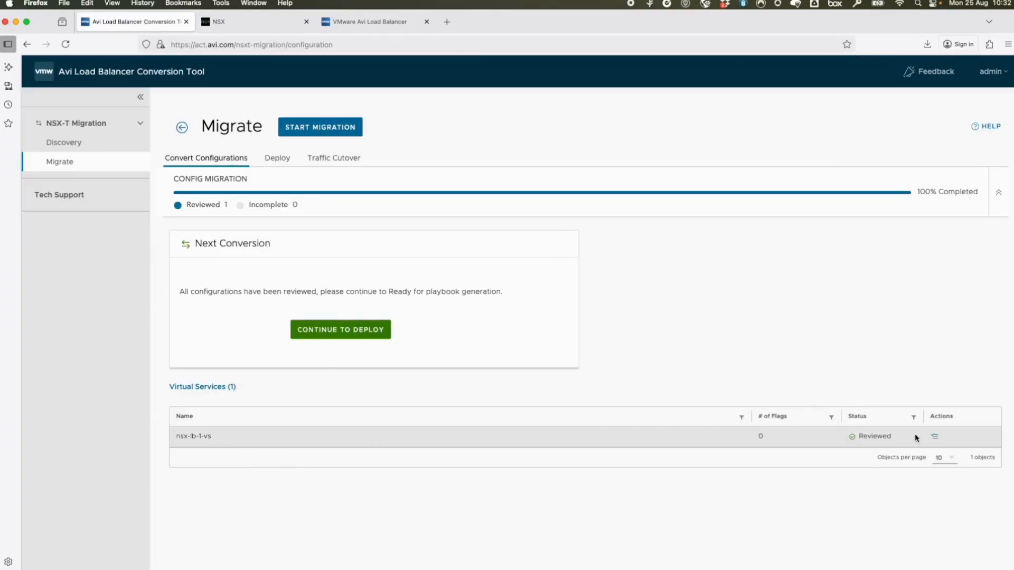
click(934, 436)
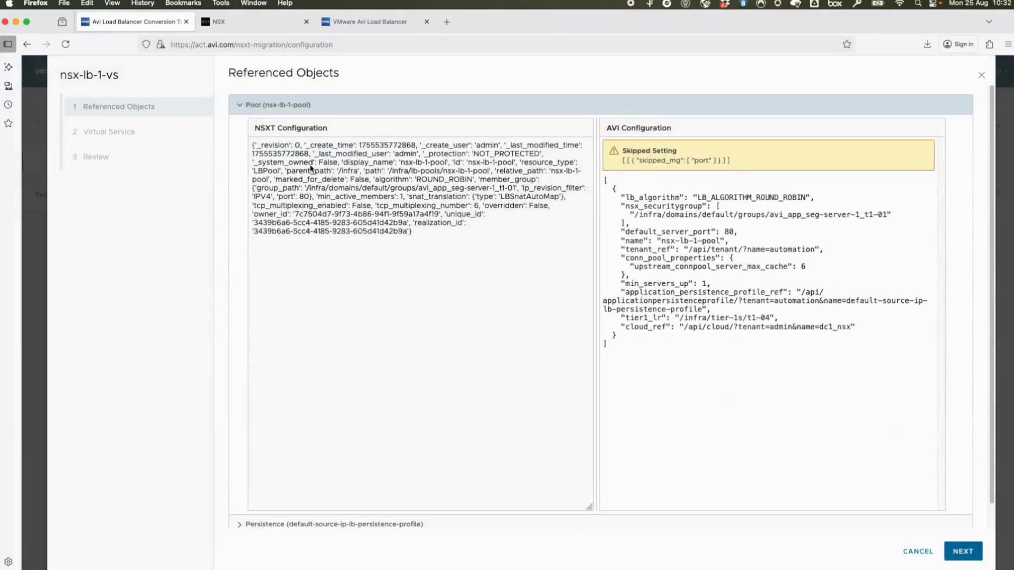
drag(329, 149, 465, 224)
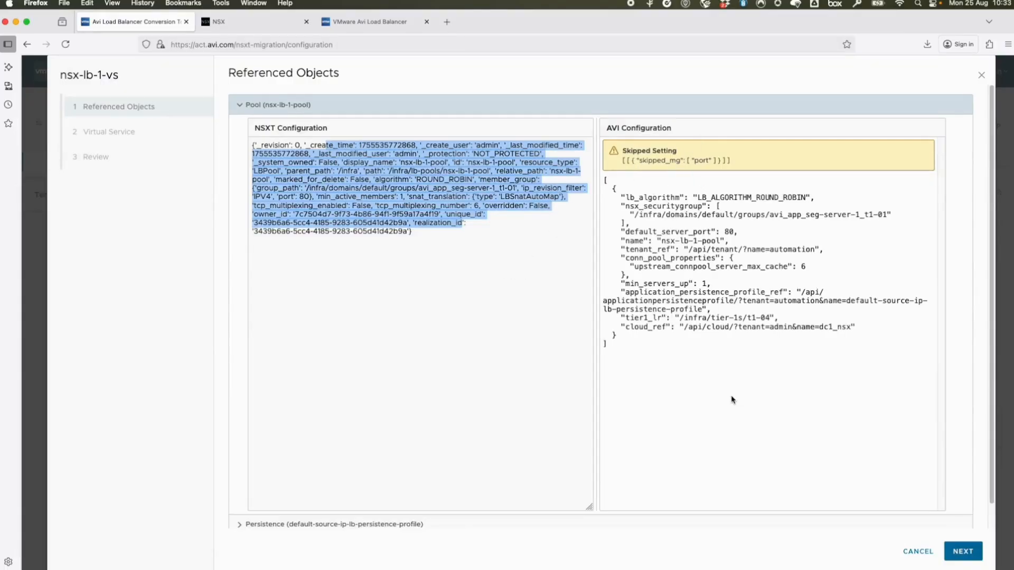
click(920, 552)
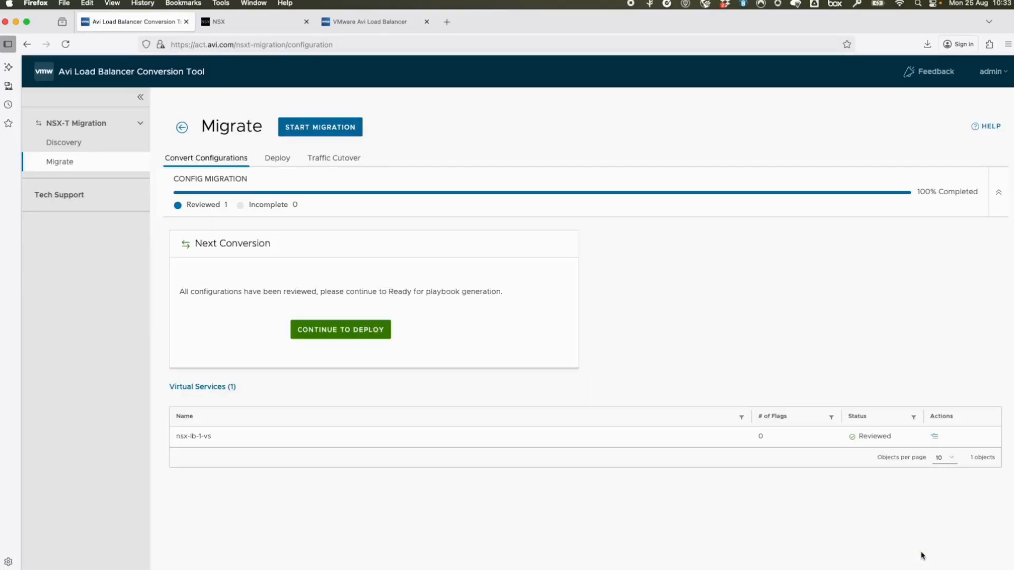
View the deployment settings, then switch to Avi Load Balancer to check the automation tenant's virtual services and dashboard.
click(288, 160)
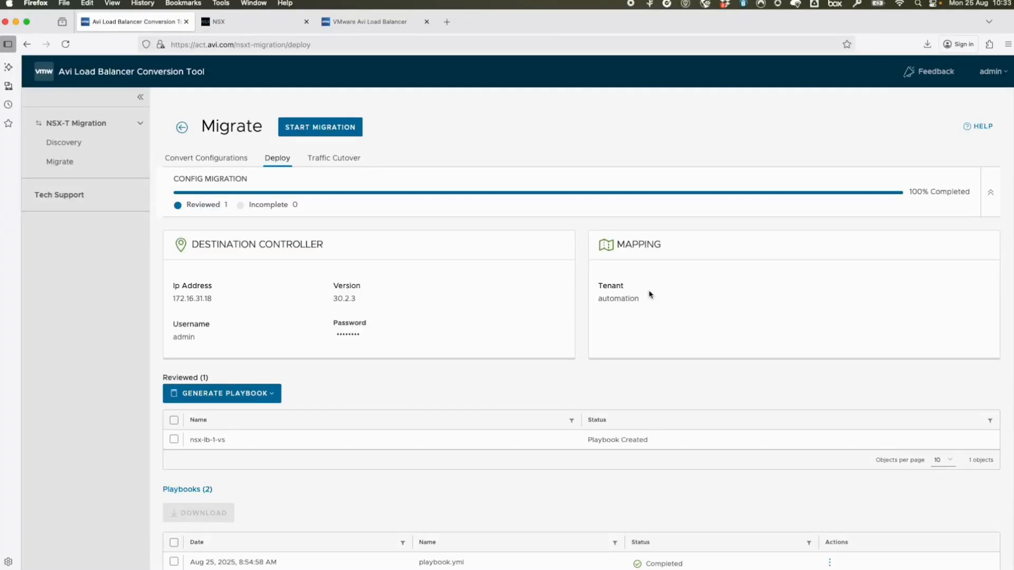
click(389, 24)
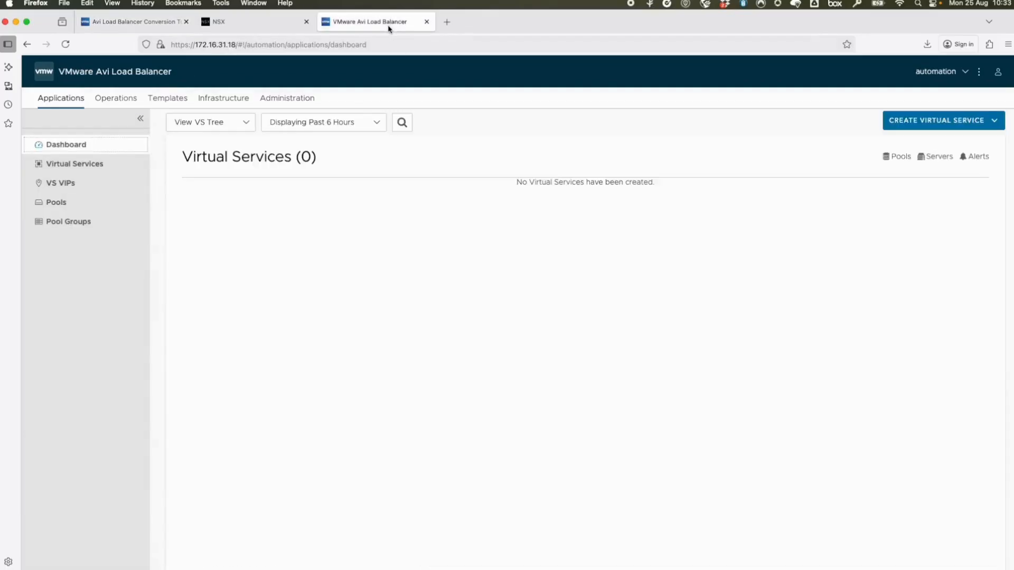
click(115, 163)
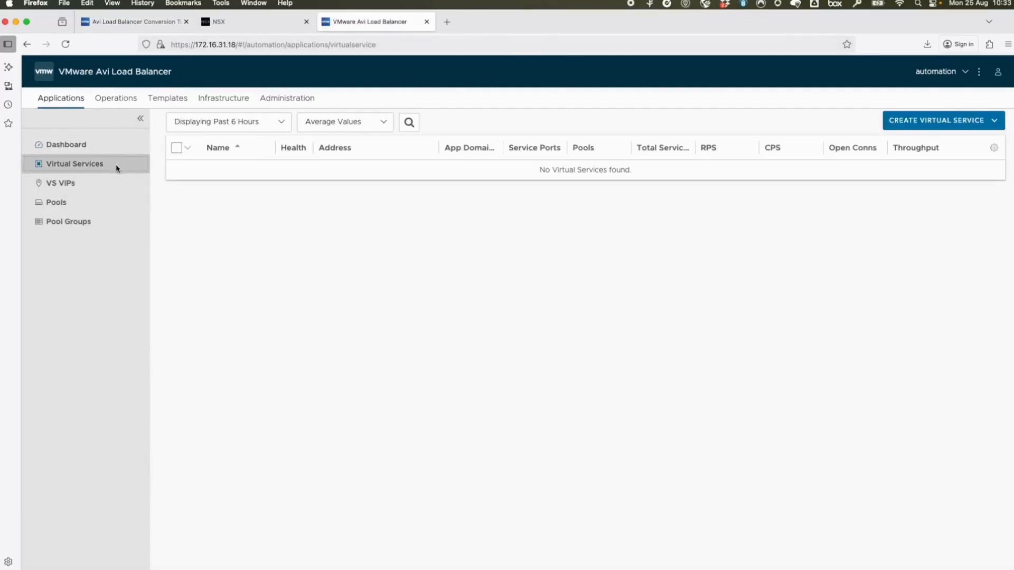
click(119, 146)
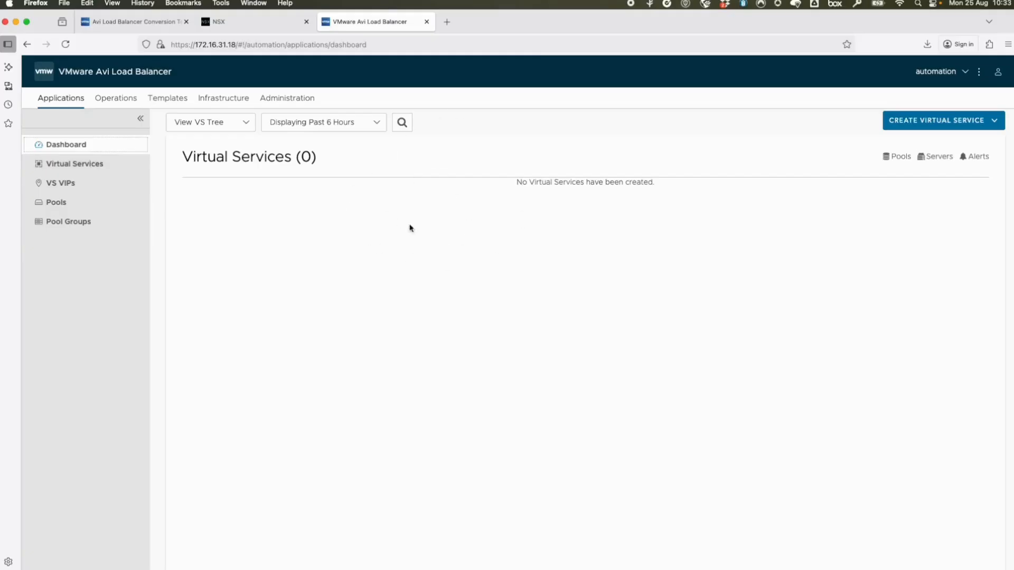
Open playbook.yml in the conversion tool's playbook editor and examine its application profile and SSL key and certificate tasks.
click(132, 24)
scroll(667, 338, down, 2)
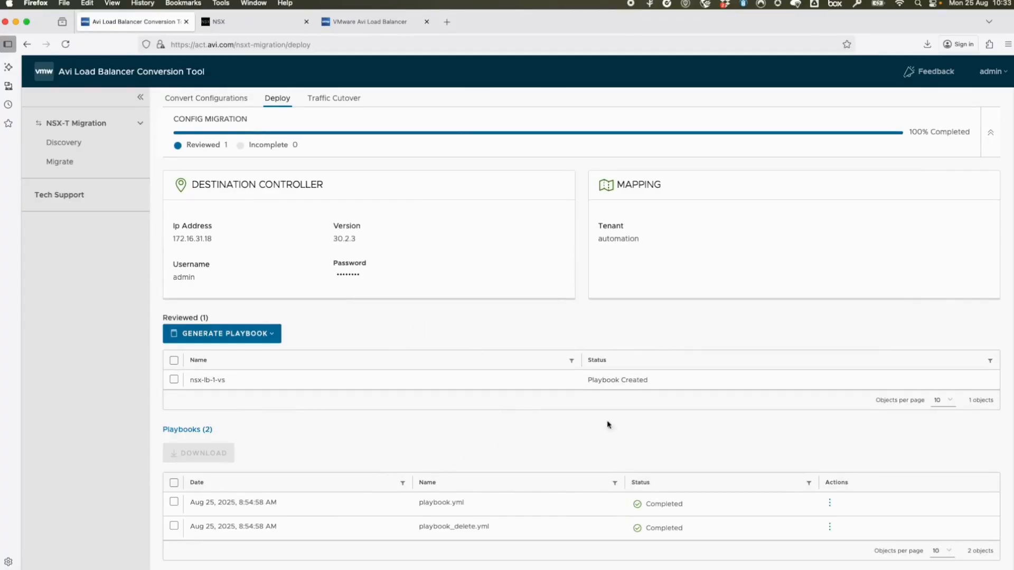
click(829, 501)
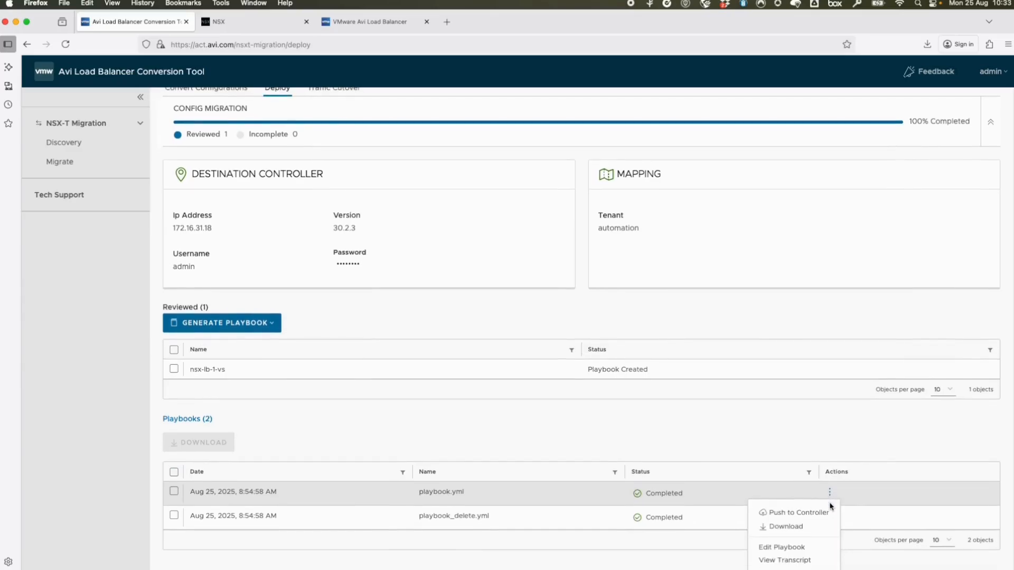
click(803, 547)
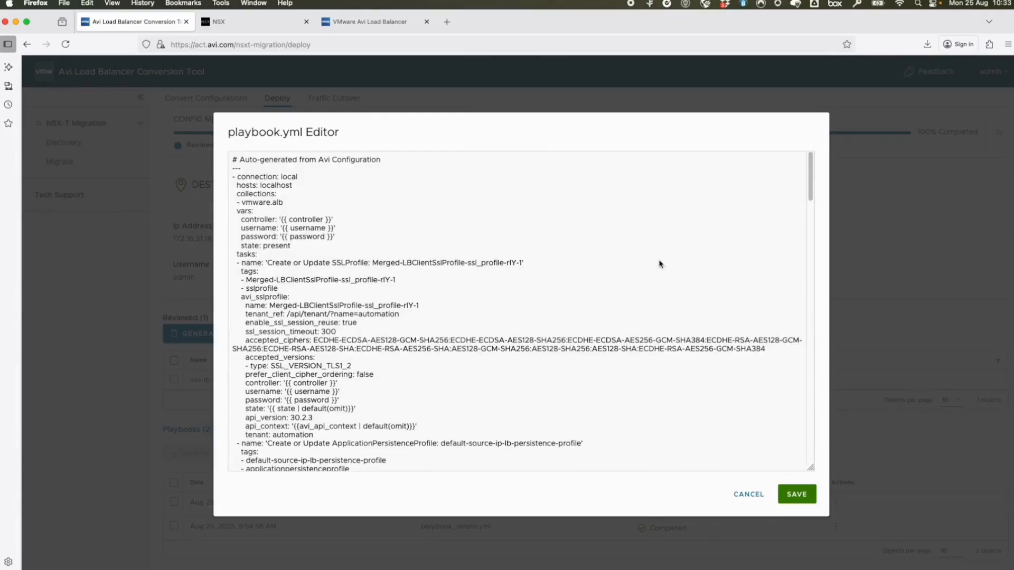
drag(812, 197, 822, 255)
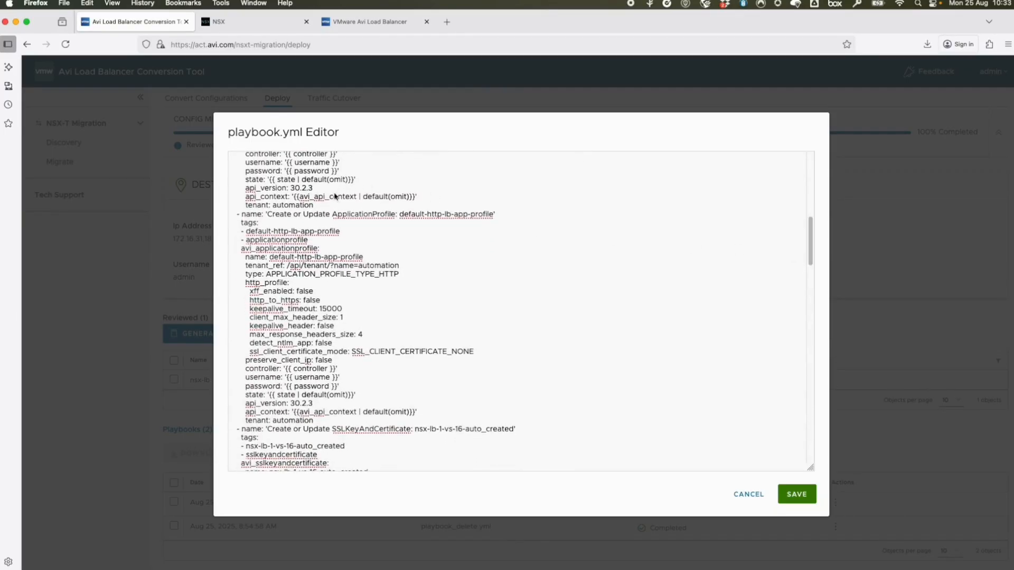
drag(254, 251, 304, 251)
scroll(457, 280, down, 5)
scroll(463, 280, down, 1)
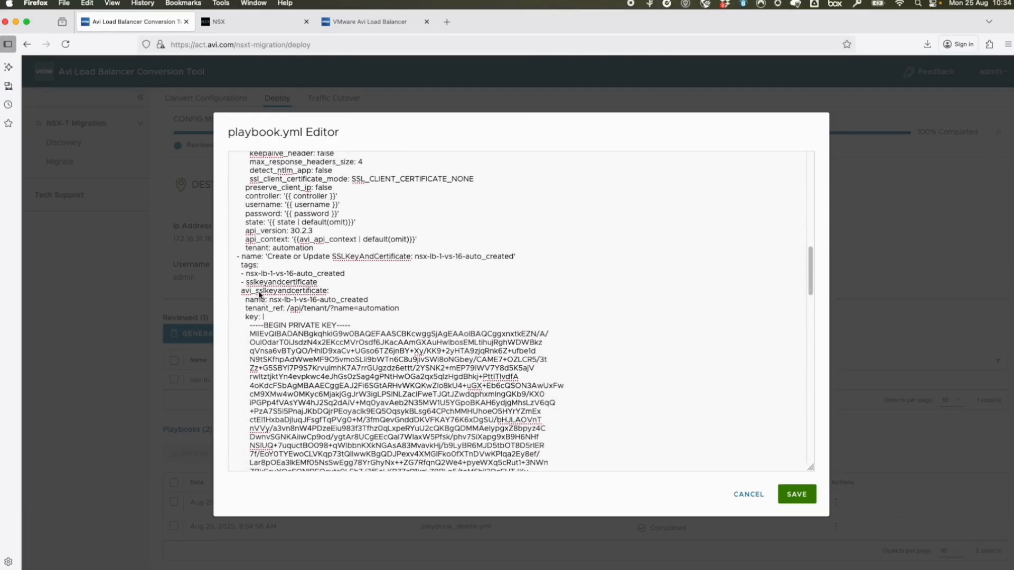
drag(259, 292, 329, 291)
scroll(421, 294, down, 2)
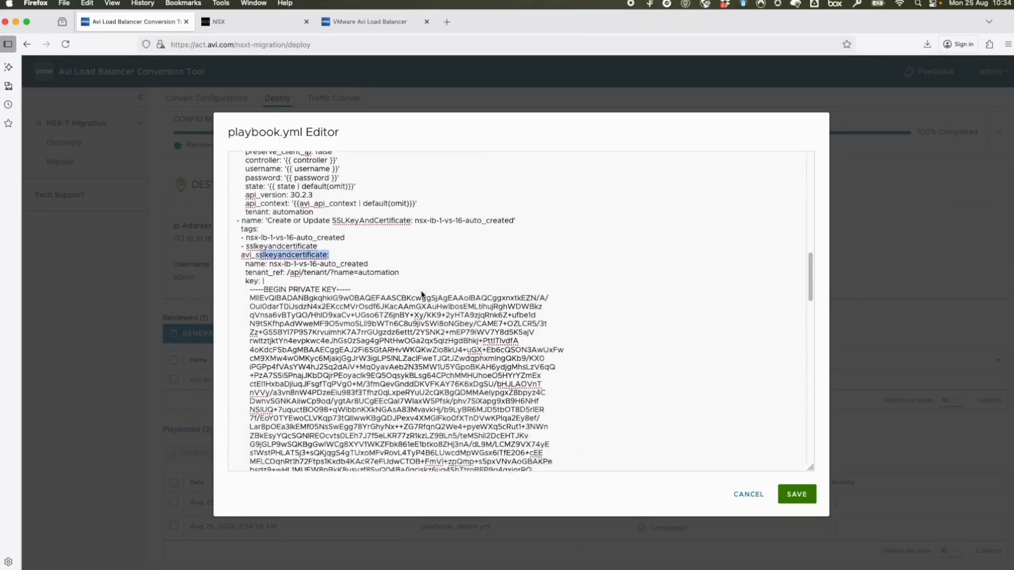
Examine the pool, VsVip and virtual service tasks in playbook.yml, then close the editor without saving.
scroll(422, 294, down, 10)
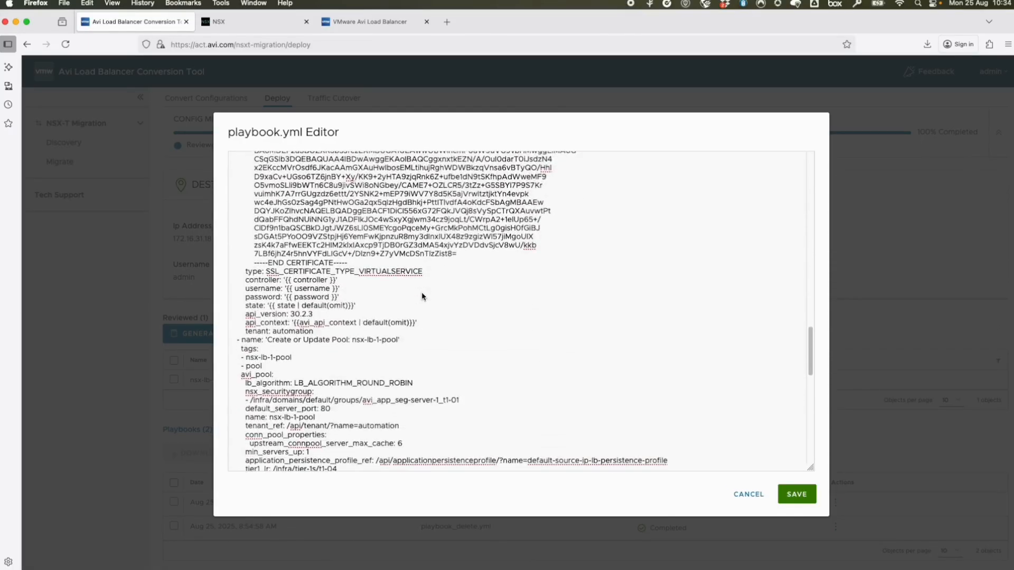
scroll(421, 296, down, 8)
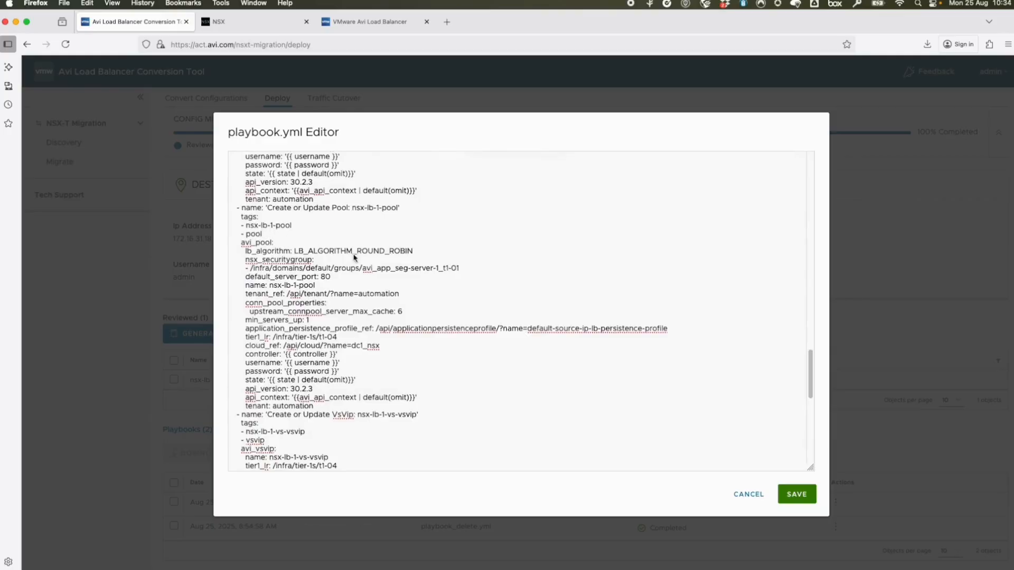
scroll(354, 257, down, 8)
drag(256, 320, 285, 320)
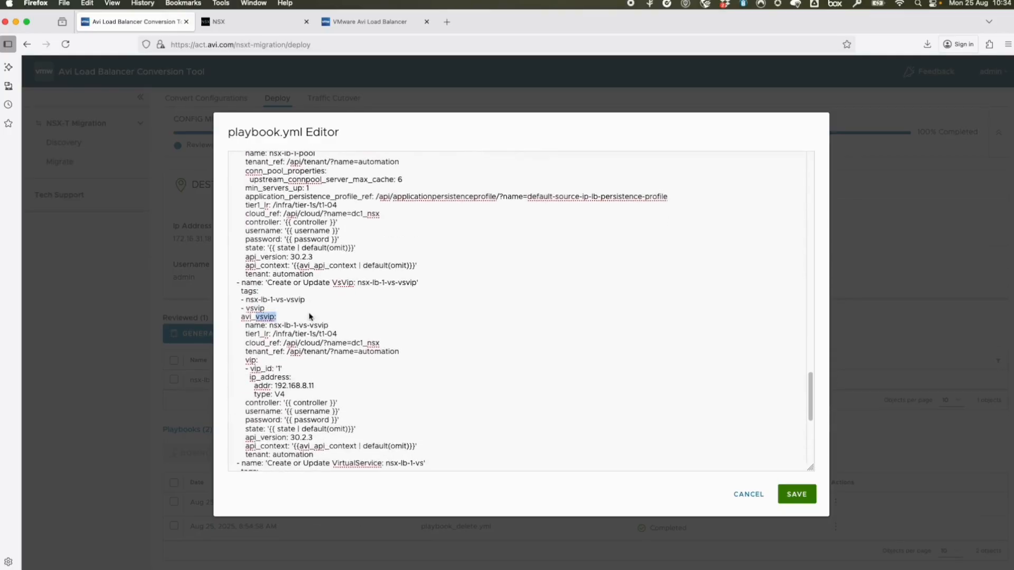
scroll(309, 316, down, 10)
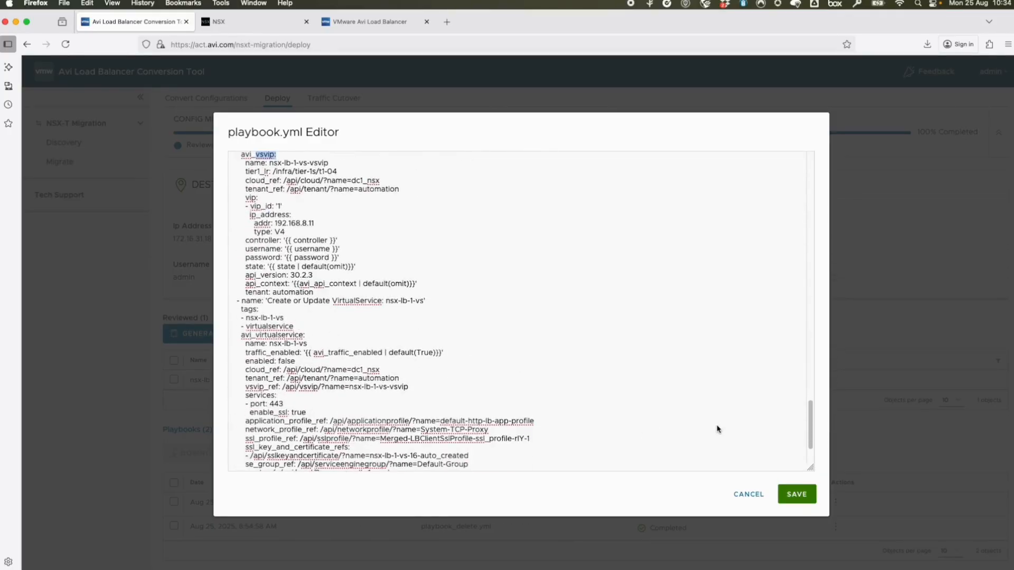
click(757, 495)
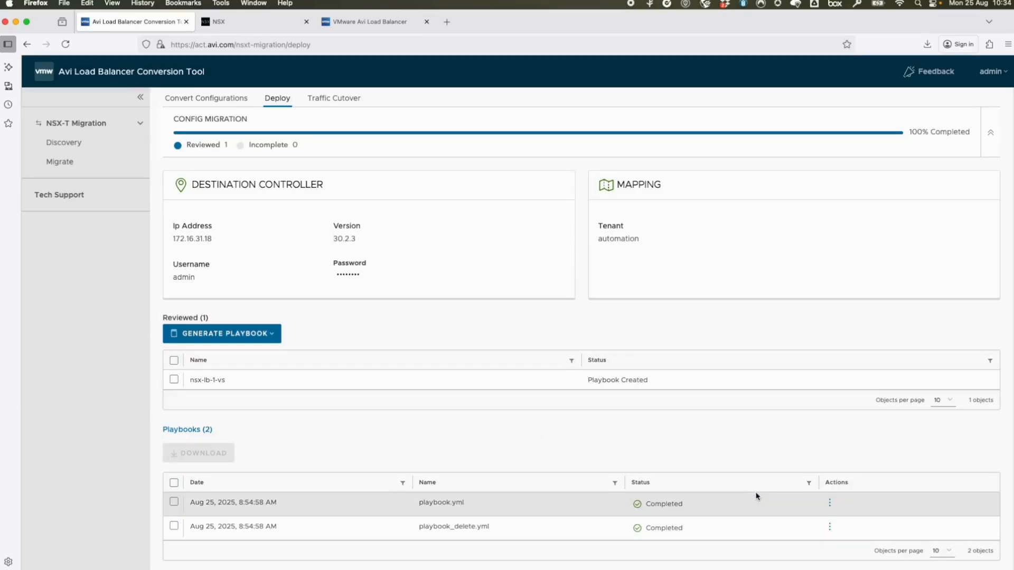
Push playbook.yml to the destination controller.
click(830, 503)
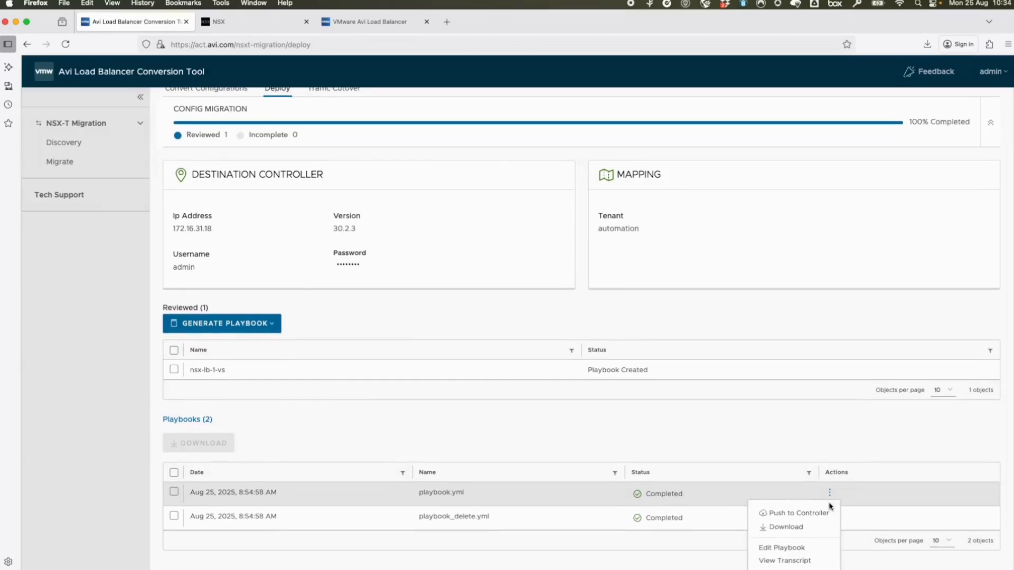
click(799, 513)
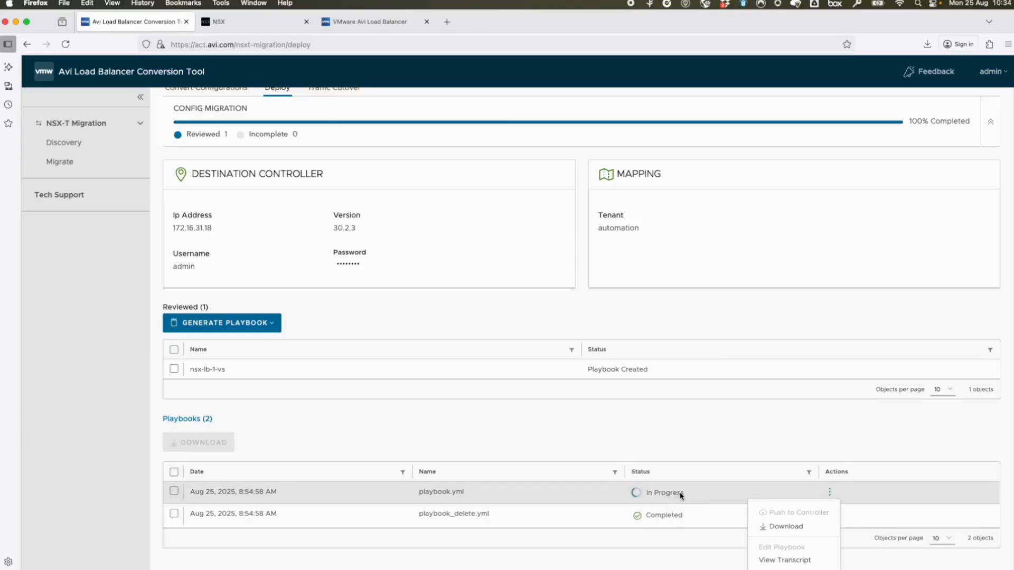
scroll(678, 496, up, 1)
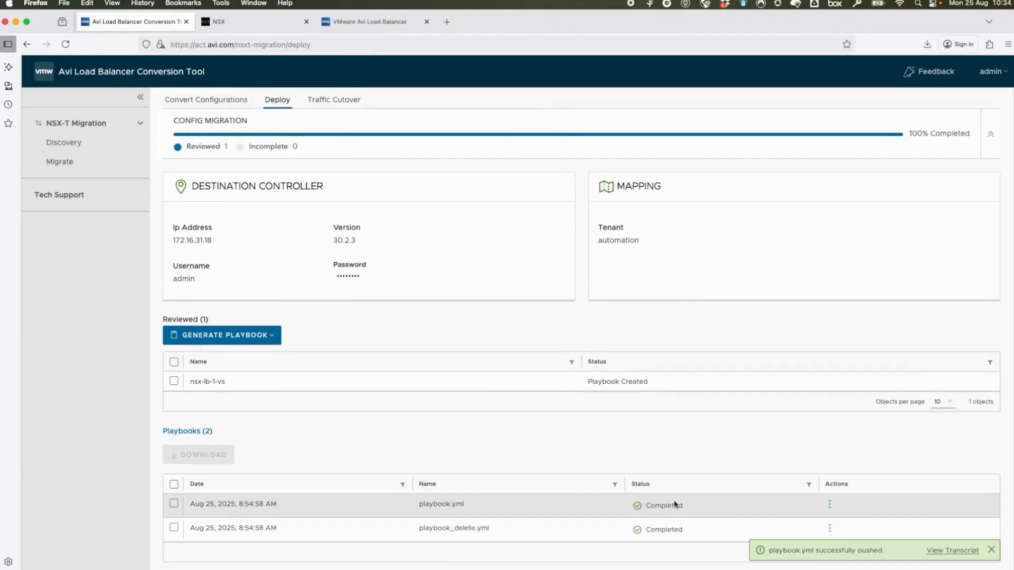
Switch to Avi Load Balancer and check the health of nsx-lb-1-vs in the virtual services list.
click(357, 24)
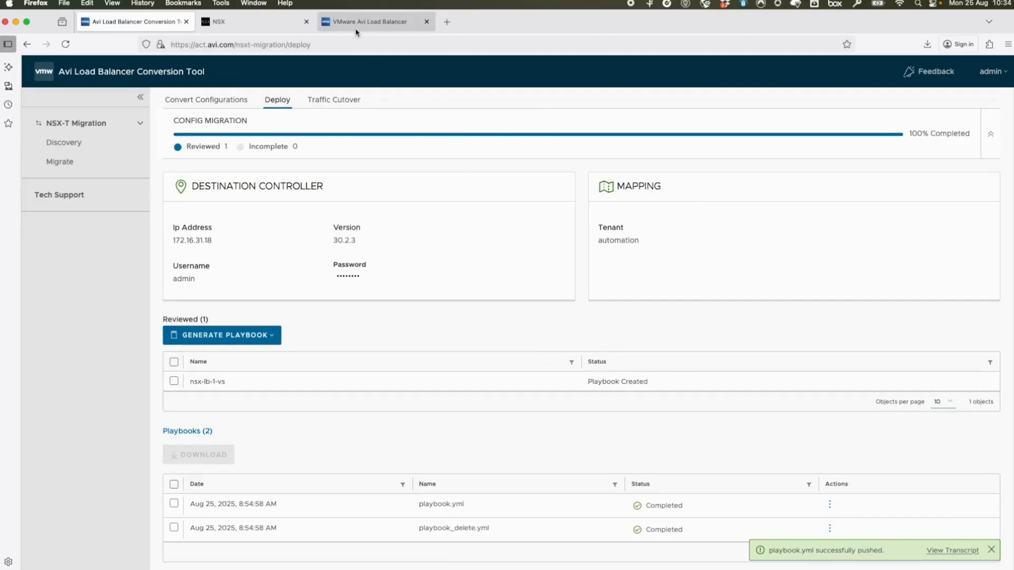
click(87, 163)
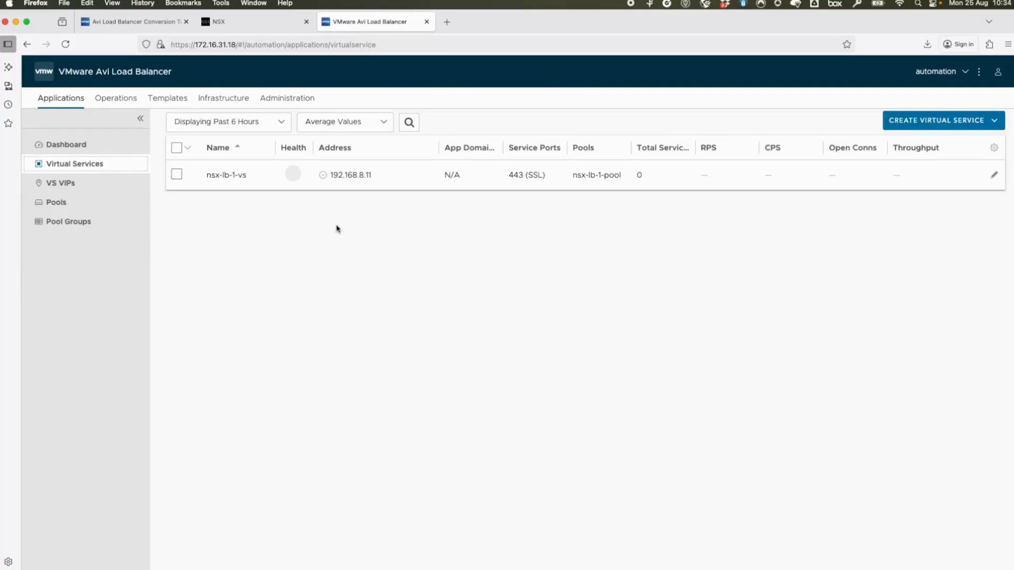
mouse_move(295, 178)
Switch to the iTerm2 terminal and add blank lines to separate the new responses from the earlier output.
key(super+Tab)
key(Return)
key(Return)
key(Return)
key(Return)
key(Return)
key(Return)
key(Return)
key(Return)
key(Return)
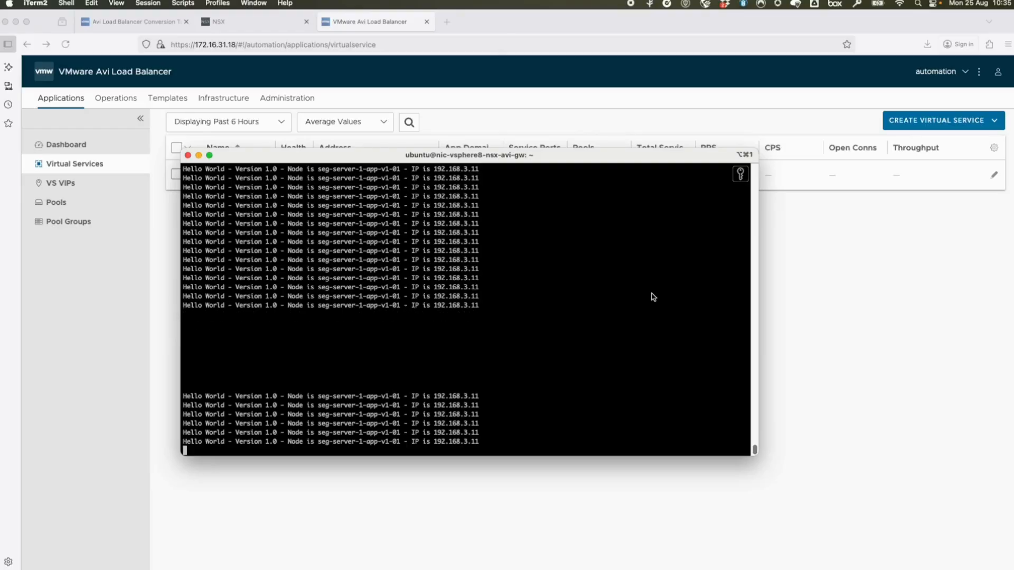
Check the virtual server in NSX, then cut over traffic for nsx-lb-1-vs from NSX to Avi in the conversion tool.
click(268, 31)
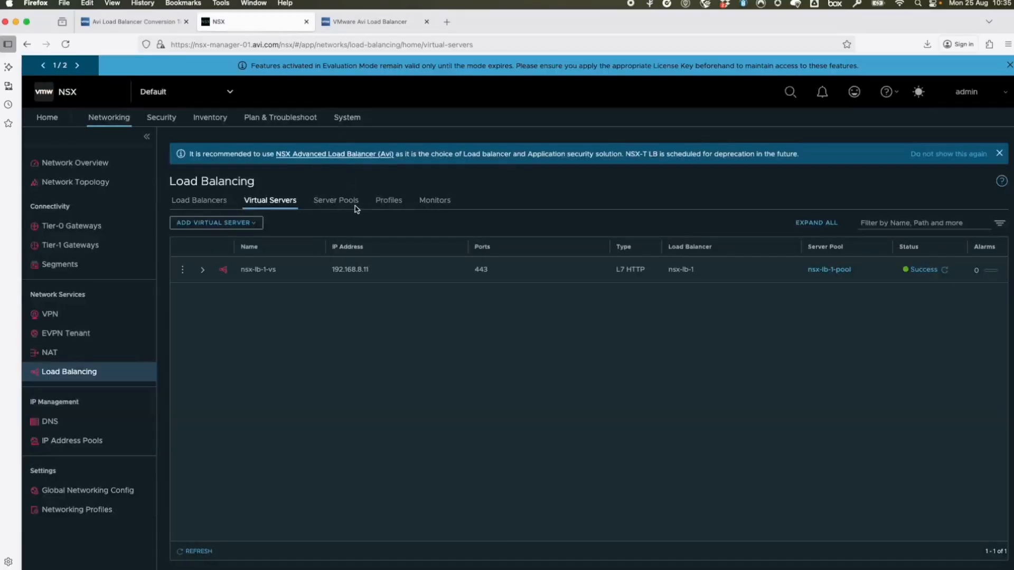
click(163, 29)
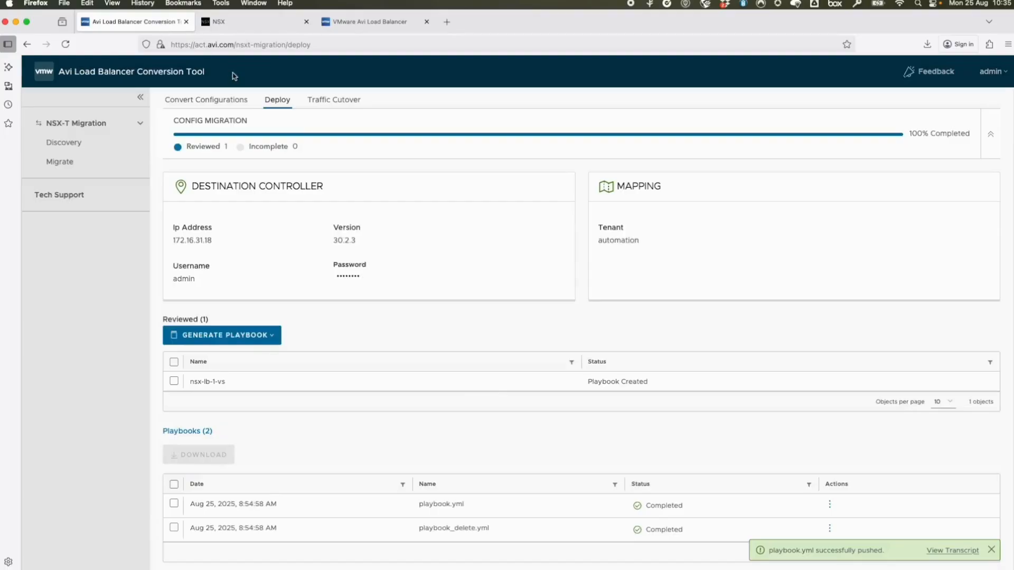
click(338, 105)
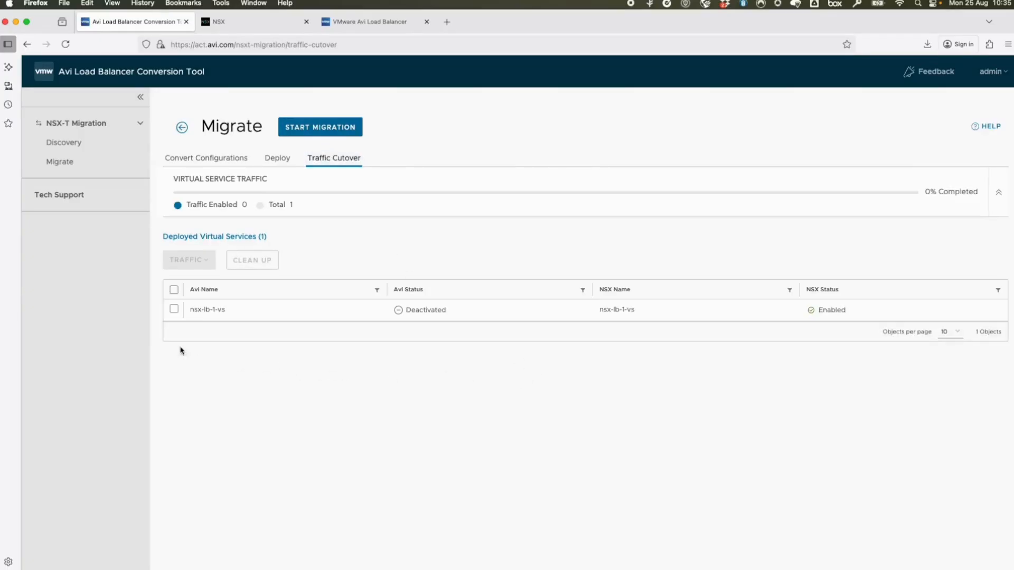
click(174, 310)
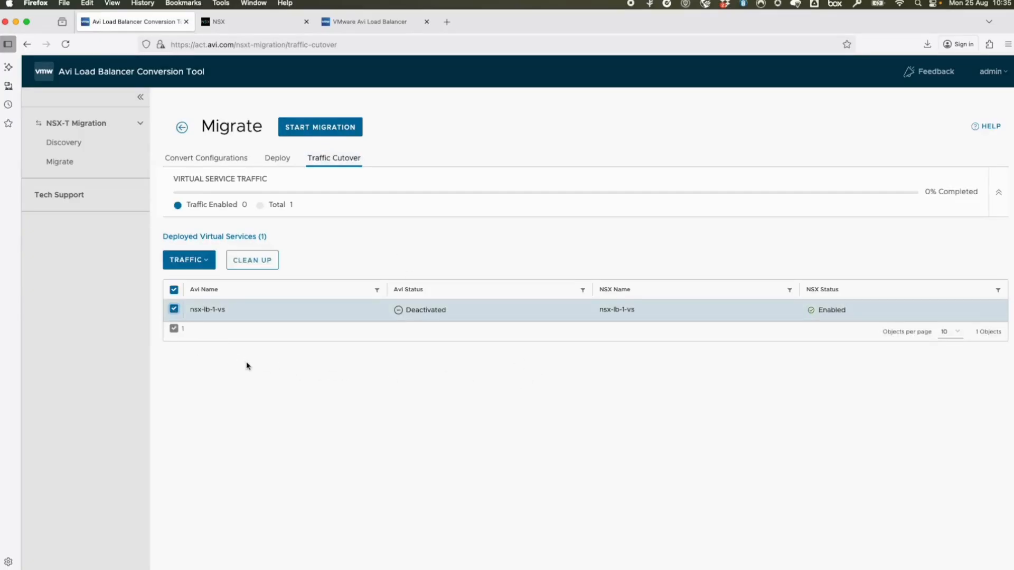
click(207, 262)
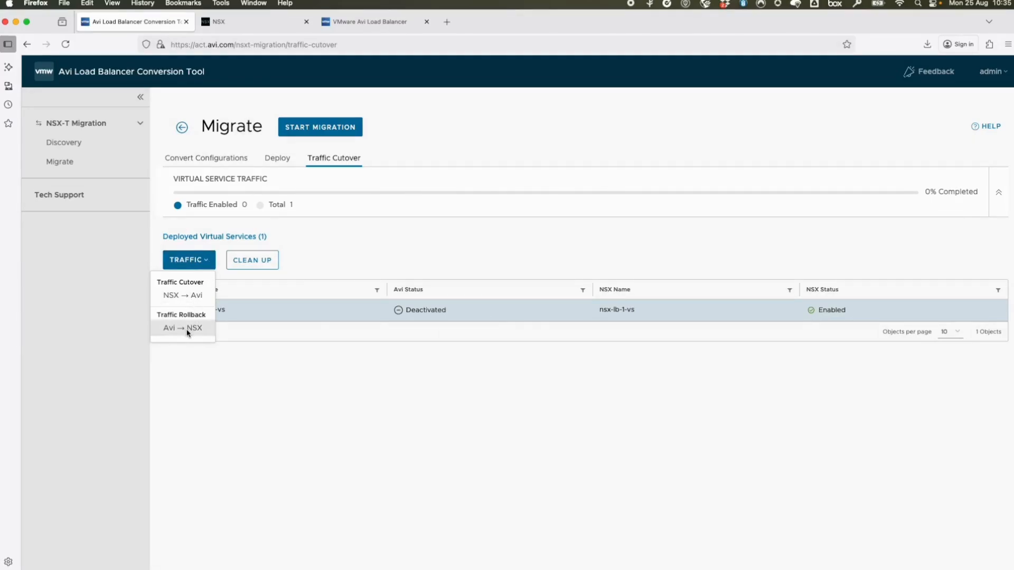
click(193, 294)
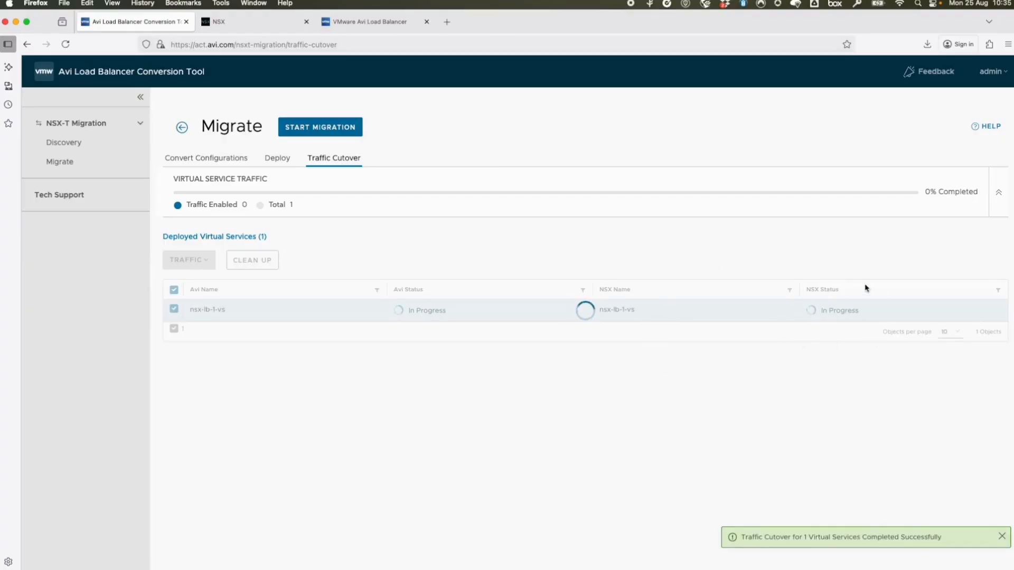
Check the health of nsx-lb-1-vs in Avi Load Balancer and the application's responses in the terminal.
click(368, 23)
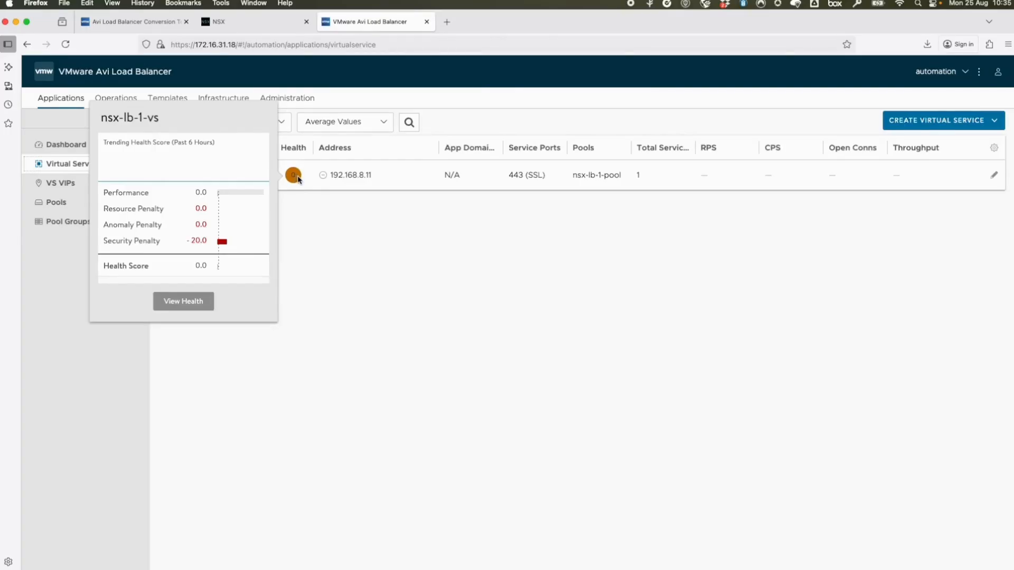
key(super+Tab)
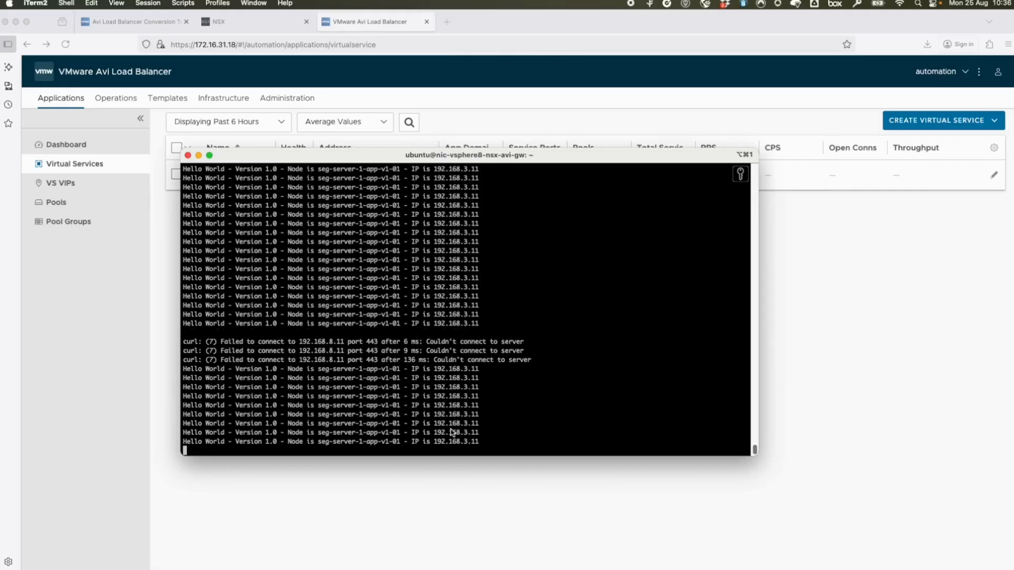
click(844, 278)
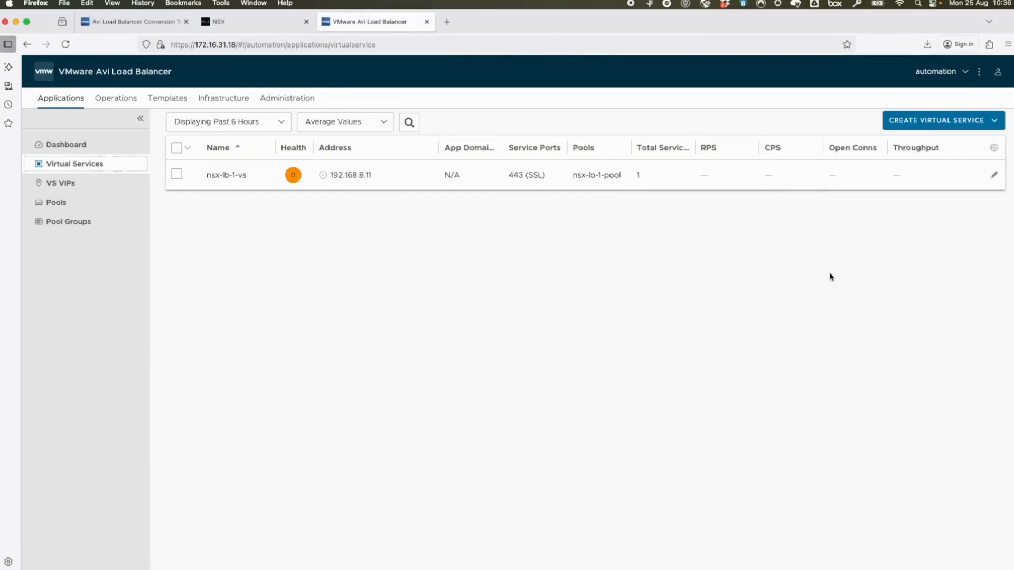
Open the logs of nsx-lb-1-vs and include non-significant logs to examine the requests.
click(230, 174)
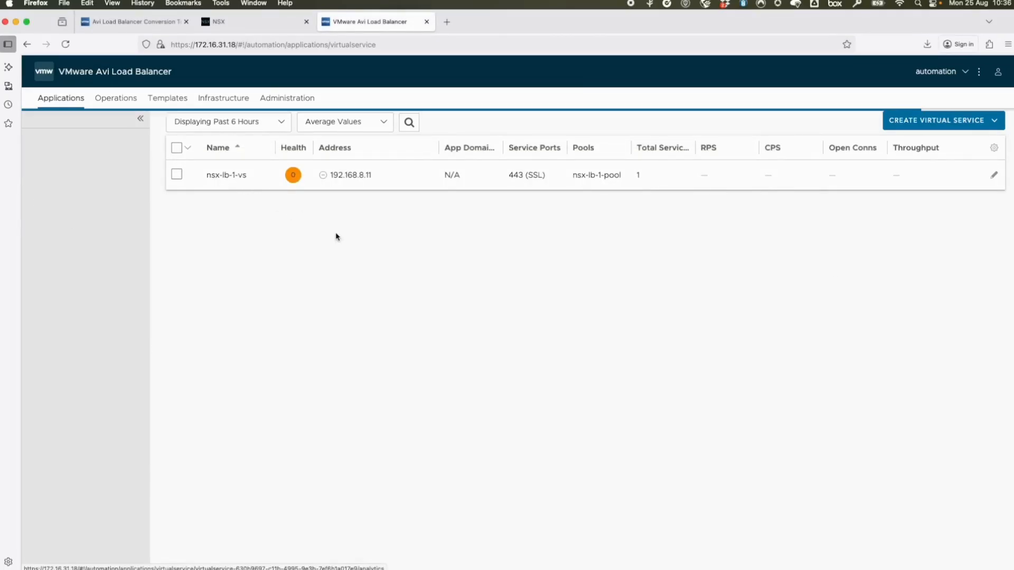
click(220, 153)
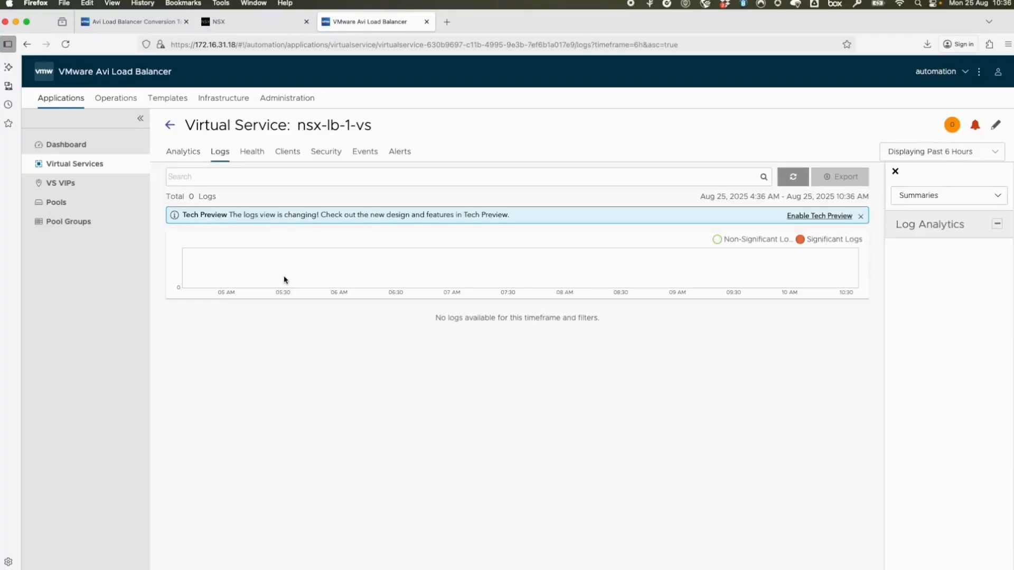
click(717, 240)
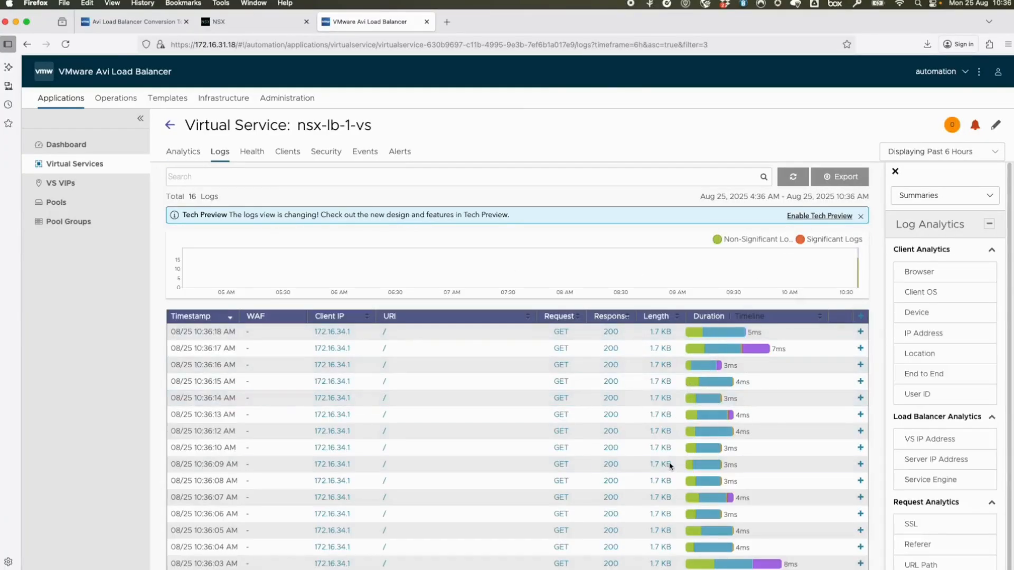
mouse_move(669, 468)
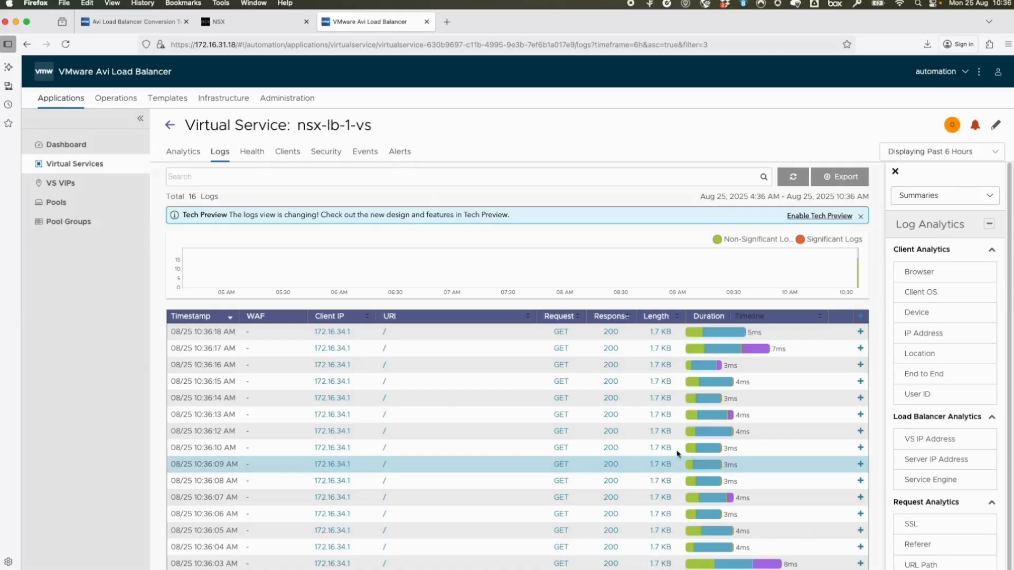